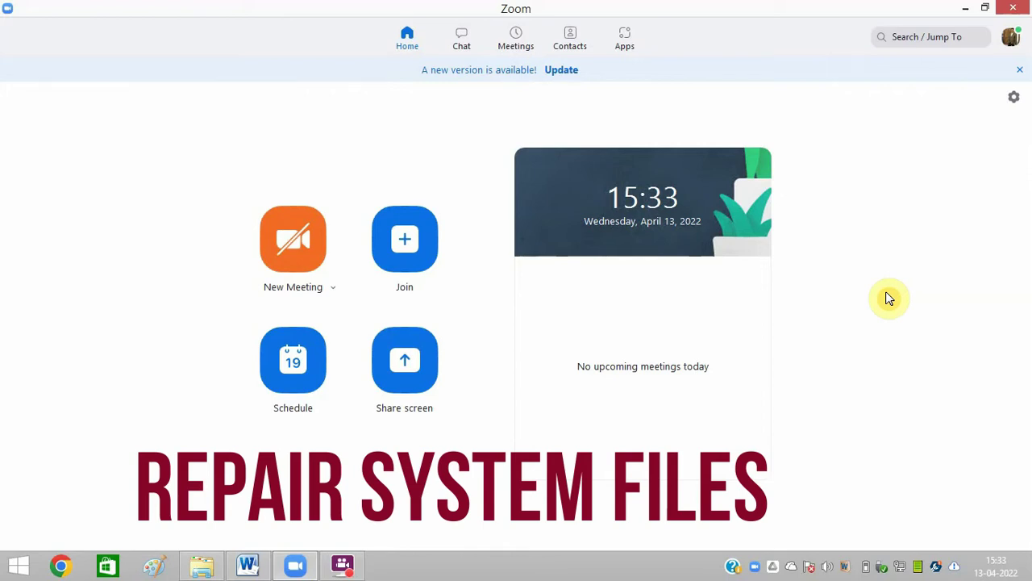
Search Windows for Command Prompt and open it with administrator rights
{"action": "key", "text": "super"}
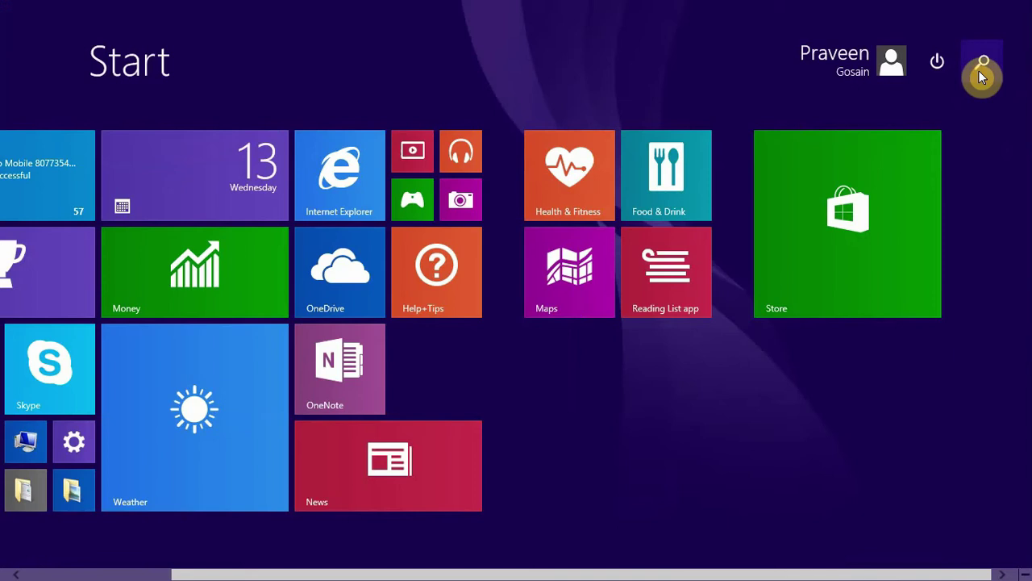
{"action": "left_click", "coordinate": [980, 70]}
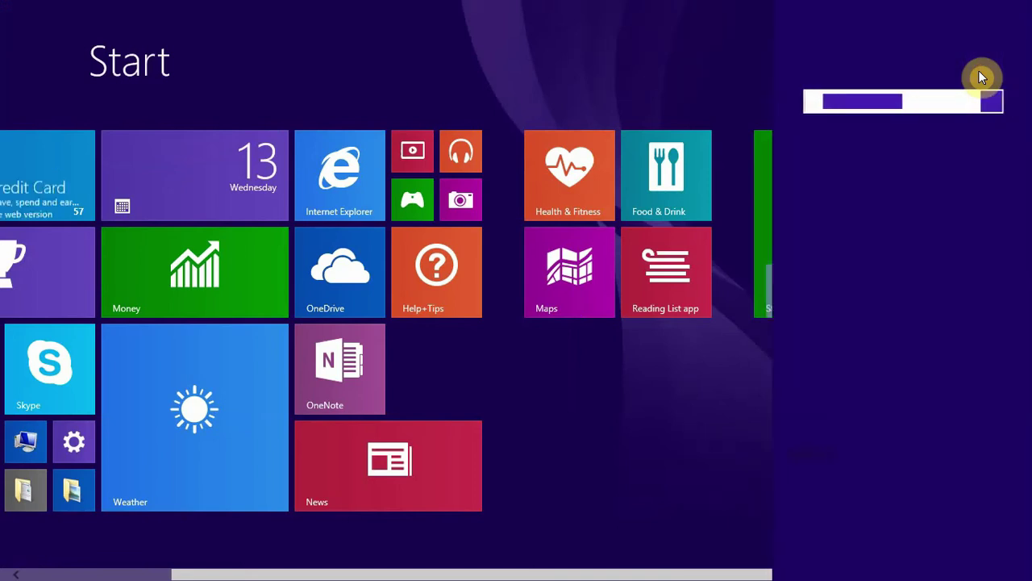
{"action": "type", "text": "command Prompt"}
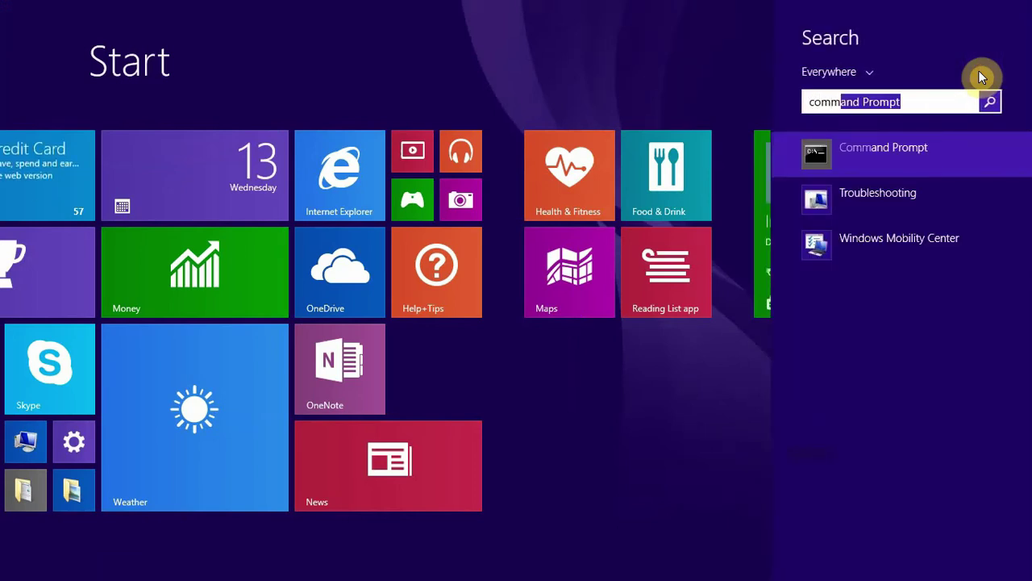
{"action": "right_click", "coordinate": [905, 157]}
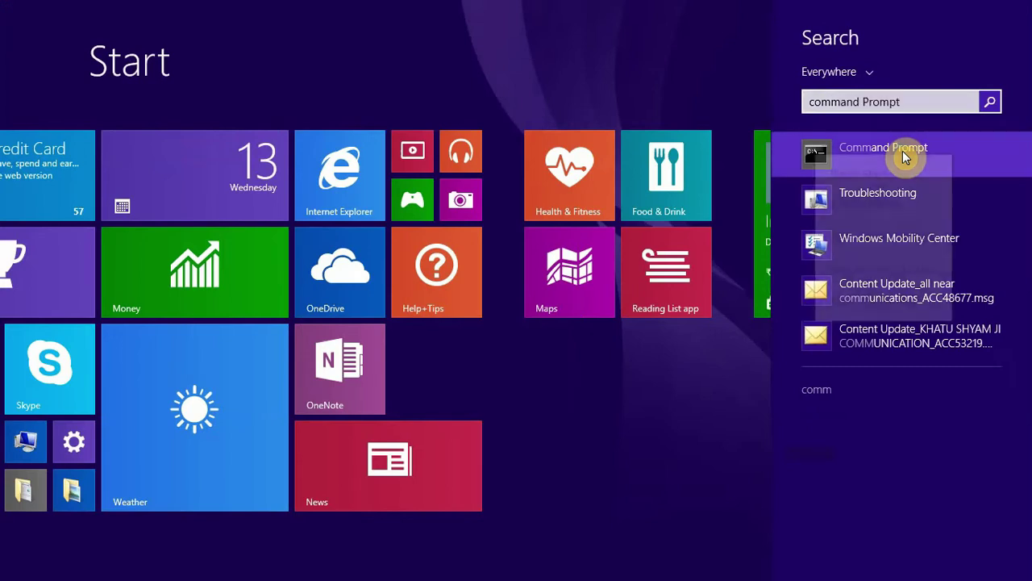
{"action": "left_click", "coordinate": [893, 279]}
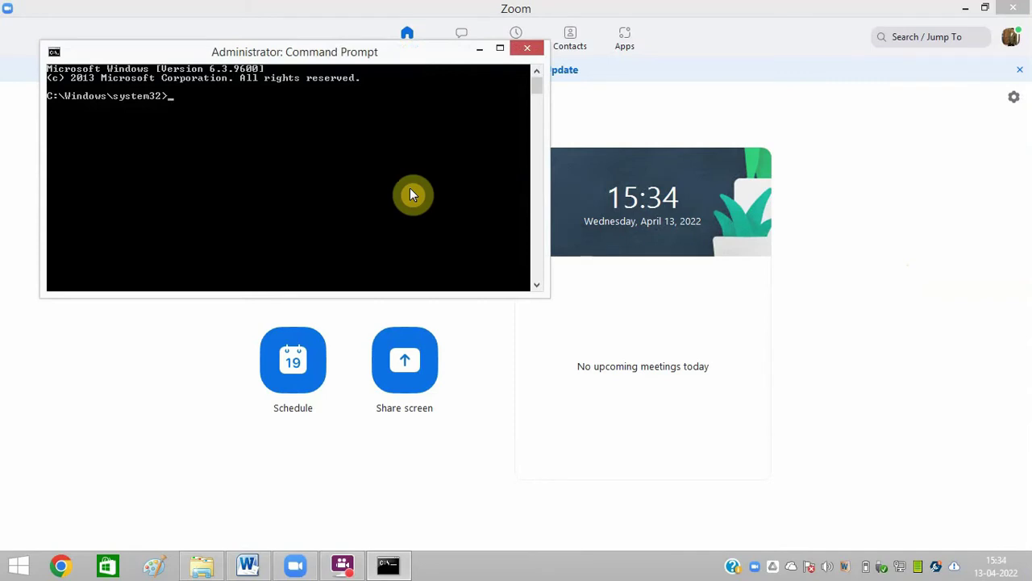
Enter the system file check command sfc /scannow at the prompt and close the Command Prompt window
{"action": "type", "text": "sfc /scannow"}
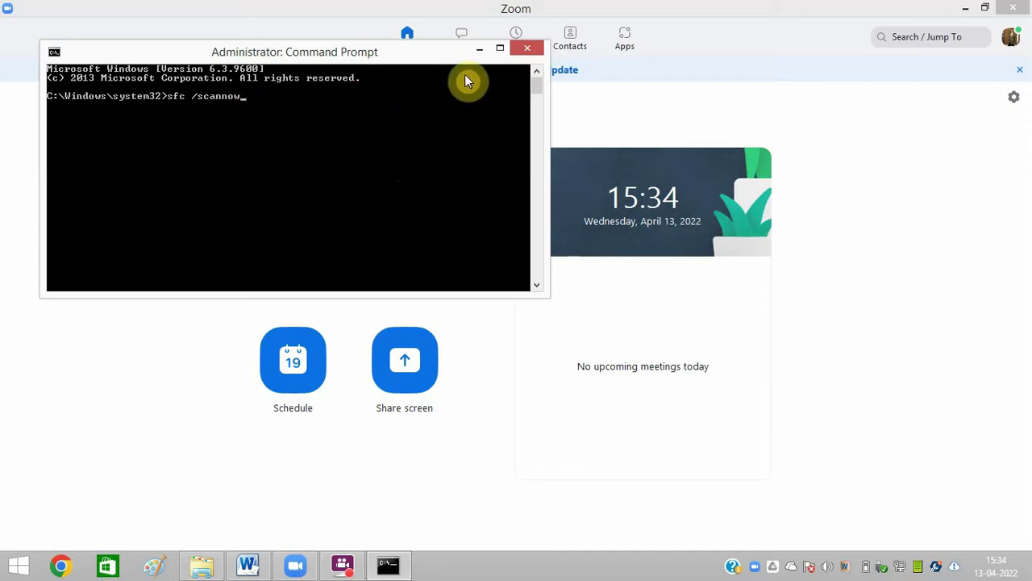
{"action": "left_click", "coordinate": [527, 49]}
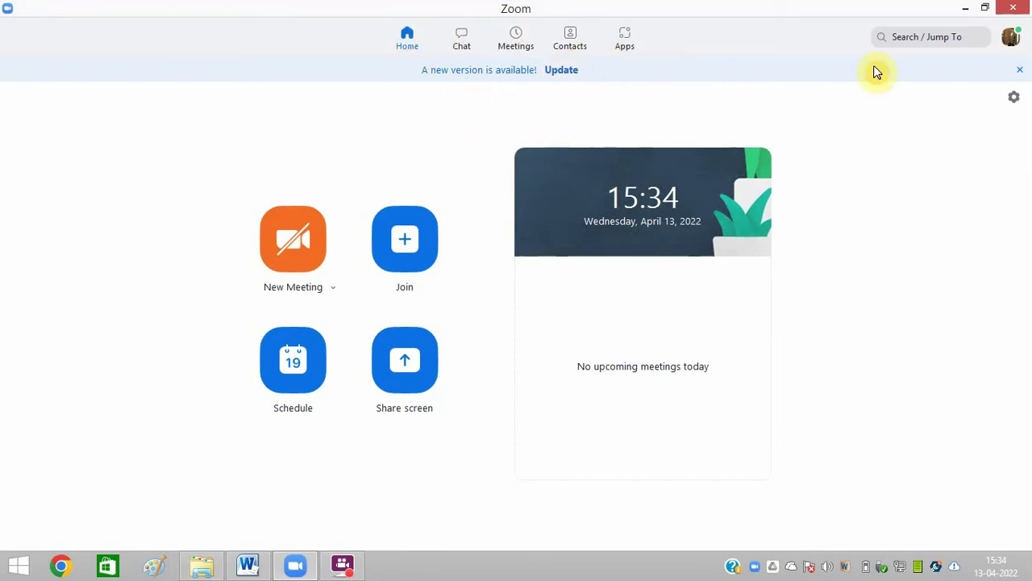
In Zoom's video settings, enable Original ratio, disable Mirror my video, and check the maximum participants option for Gallery View
{"action": "left_click", "coordinate": [1015, 99]}
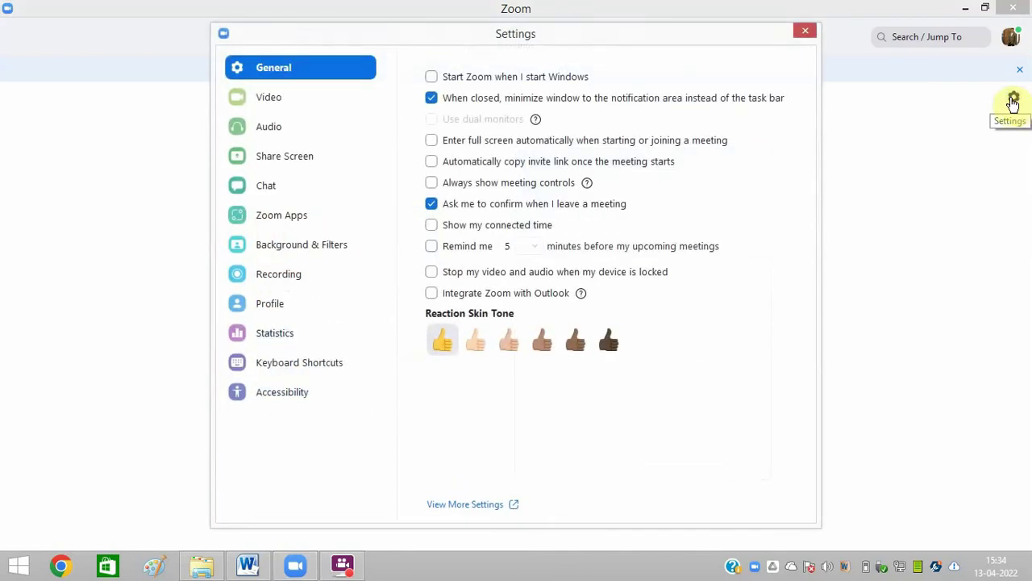
{"action": "left_click", "coordinate": [805, 34]}
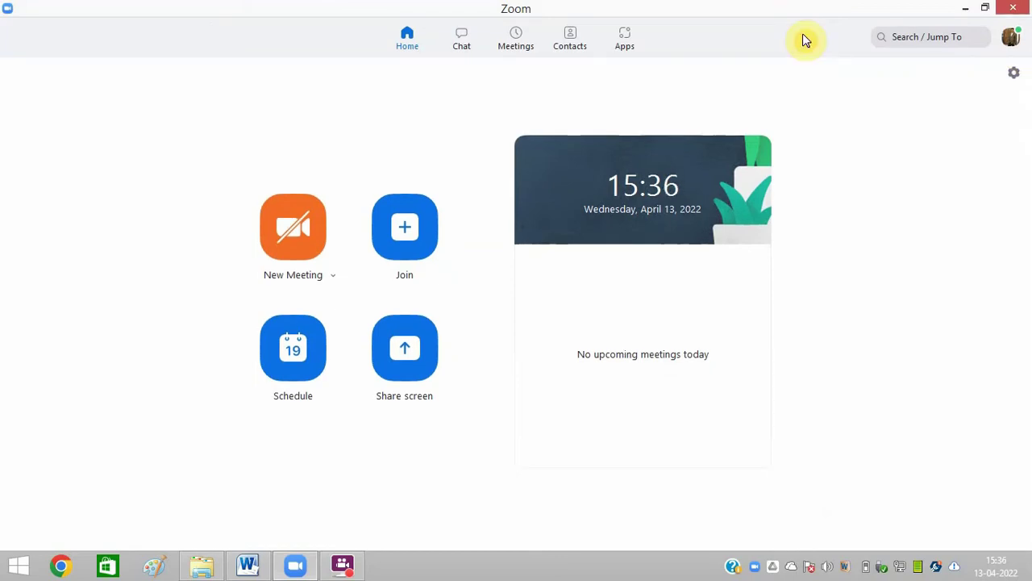
{"action": "left_click", "coordinate": [1014, 74]}
{"action": "key", "text": "super+c"}
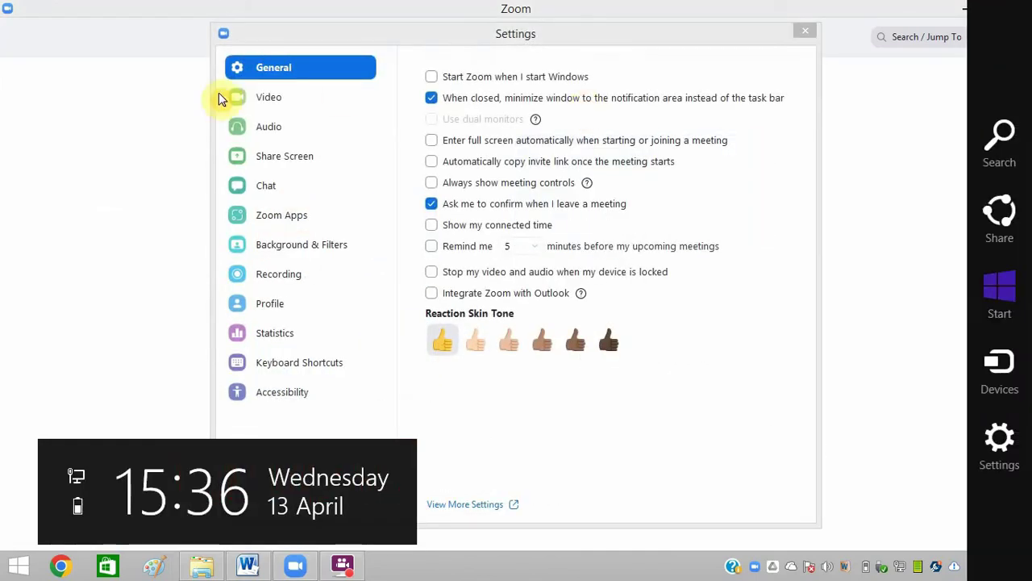
{"action": "left_click", "coordinate": [277, 103]}
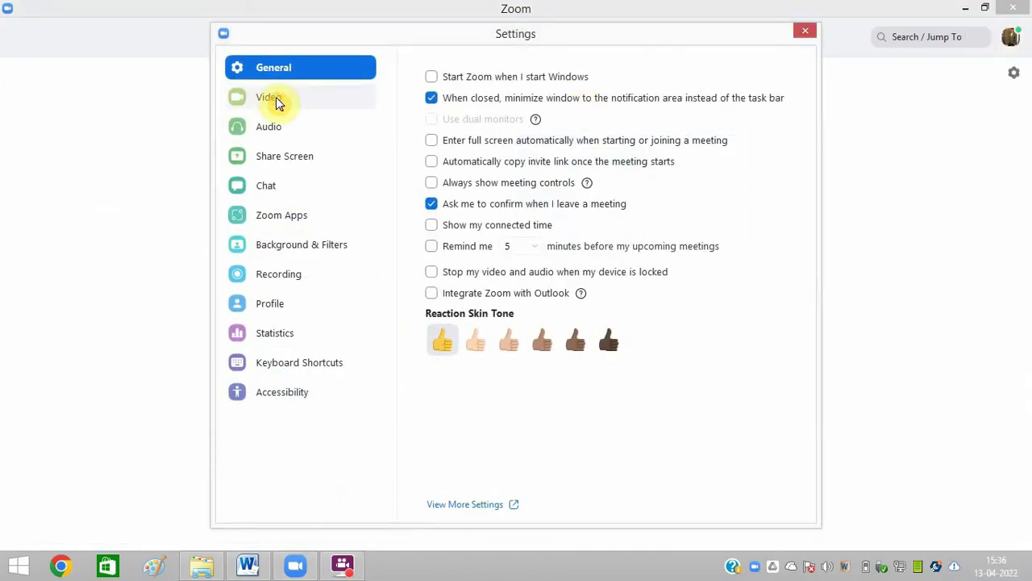
{"action": "left_click", "coordinate": [277, 103]}
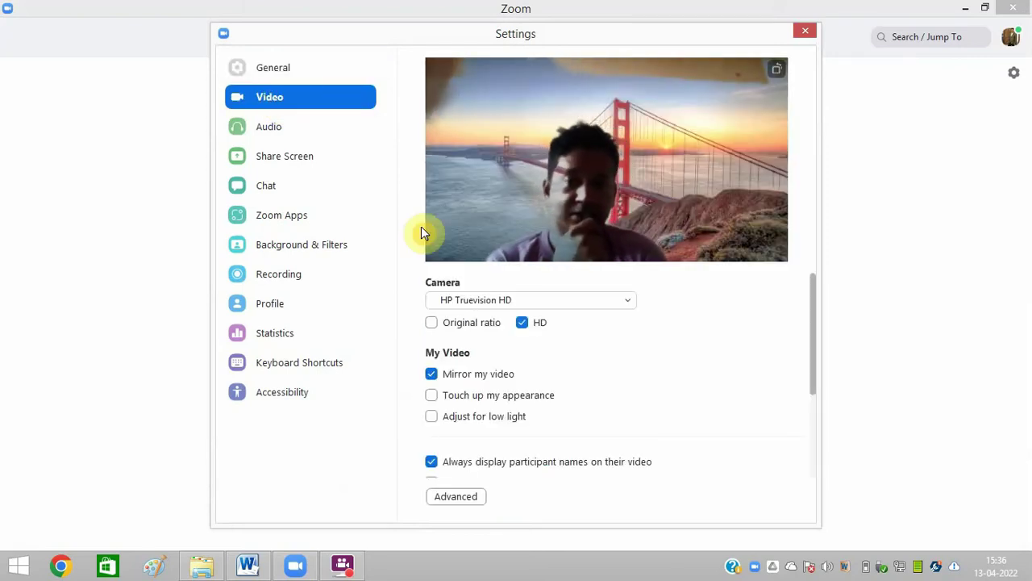
{"action": "left_click", "coordinate": [432, 327]}
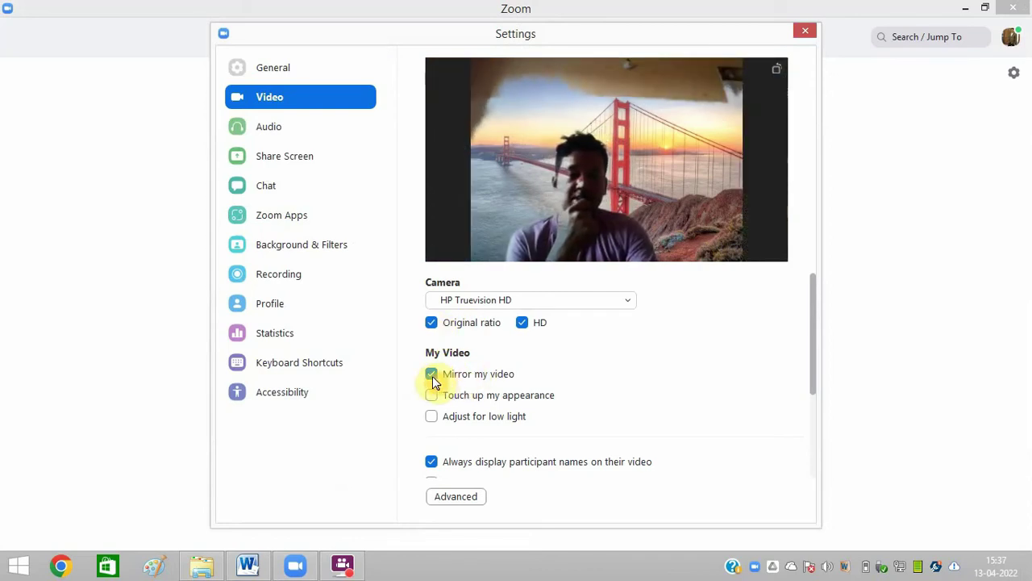
{"action": "left_click", "coordinate": [432, 377]}
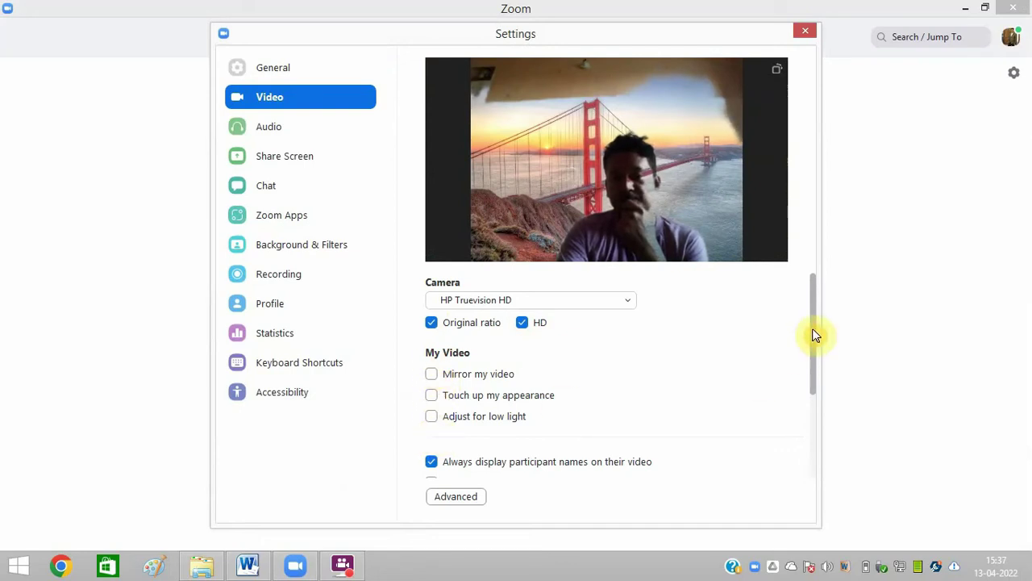
{"action": "left_click_drag", "start_coordinate": [813, 331], "coordinate": [812, 410]}
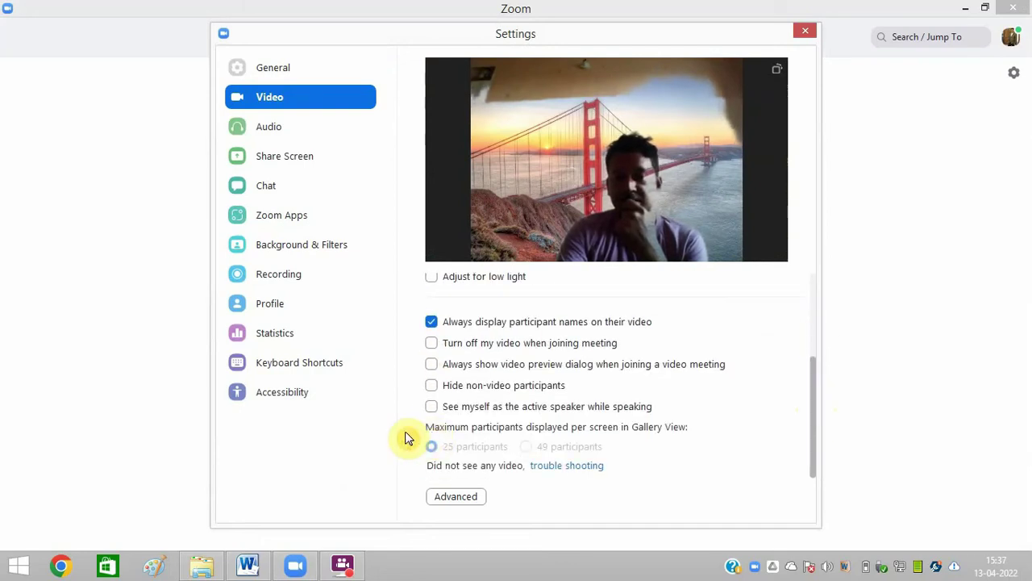
{"action": "mouse_move", "coordinate": [439, 450]}
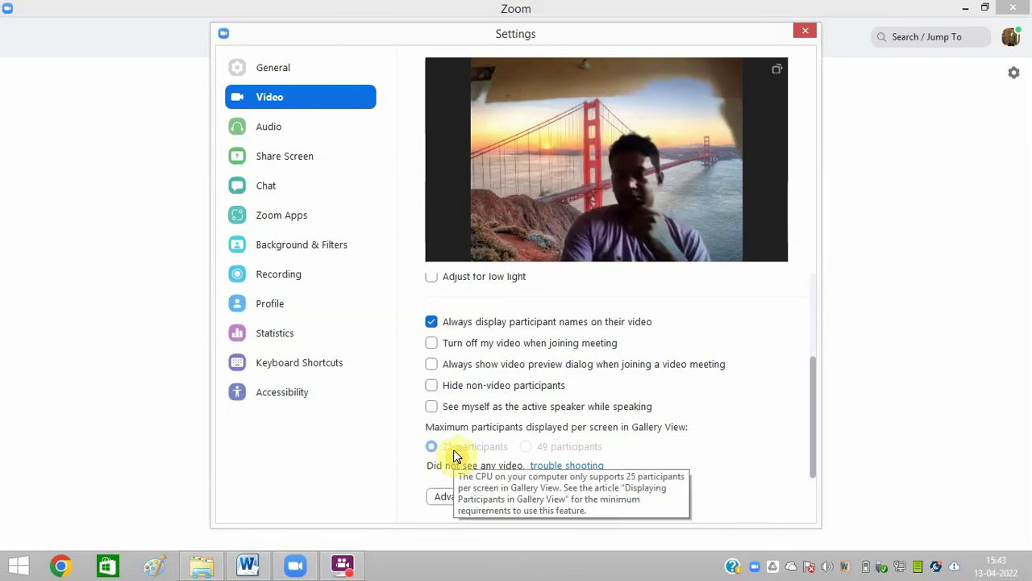
Limit the screen share to 4 frames-per-second in the advanced screen sharing settings
{"action": "left_click", "coordinate": [294, 155]}
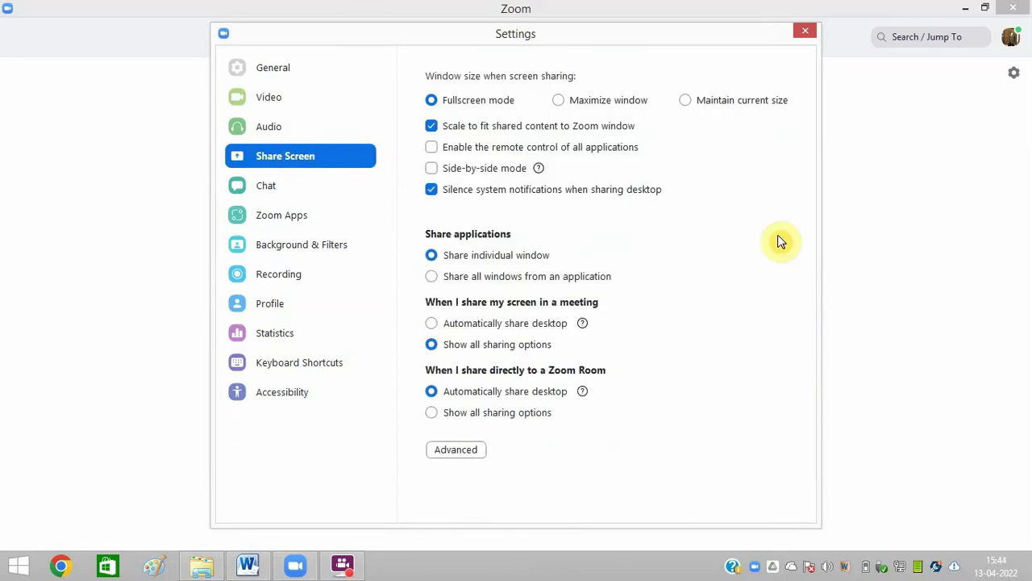
{"action": "left_click", "coordinate": [473, 458]}
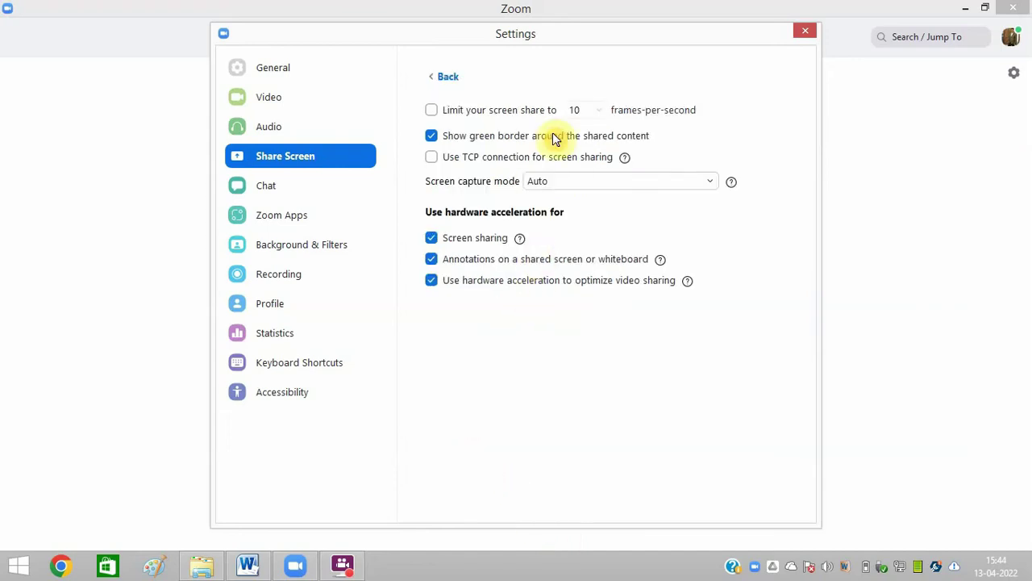
{"action": "left_click", "coordinate": [436, 114]}
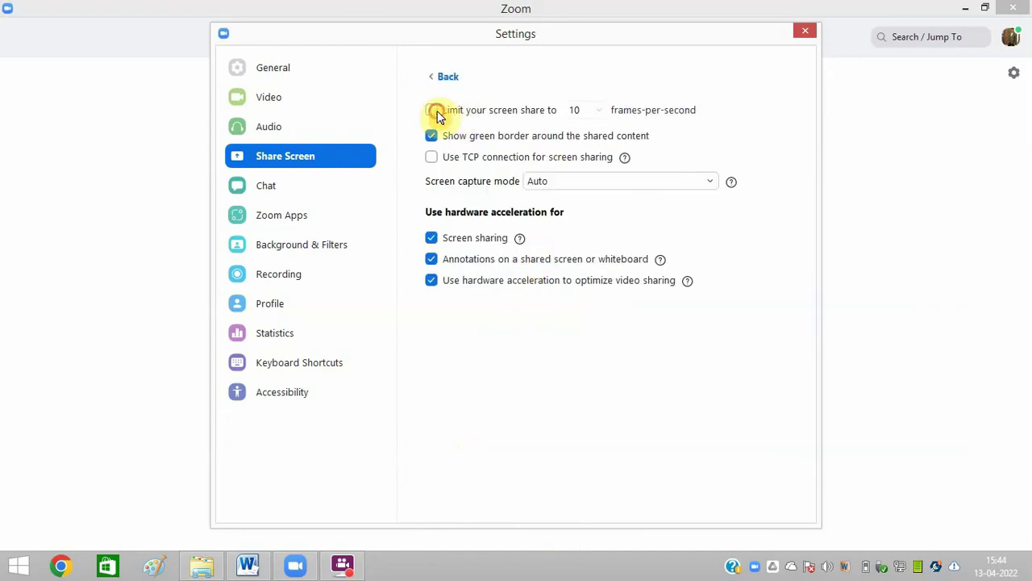
{"action": "double_click", "coordinate": [576, 110]}
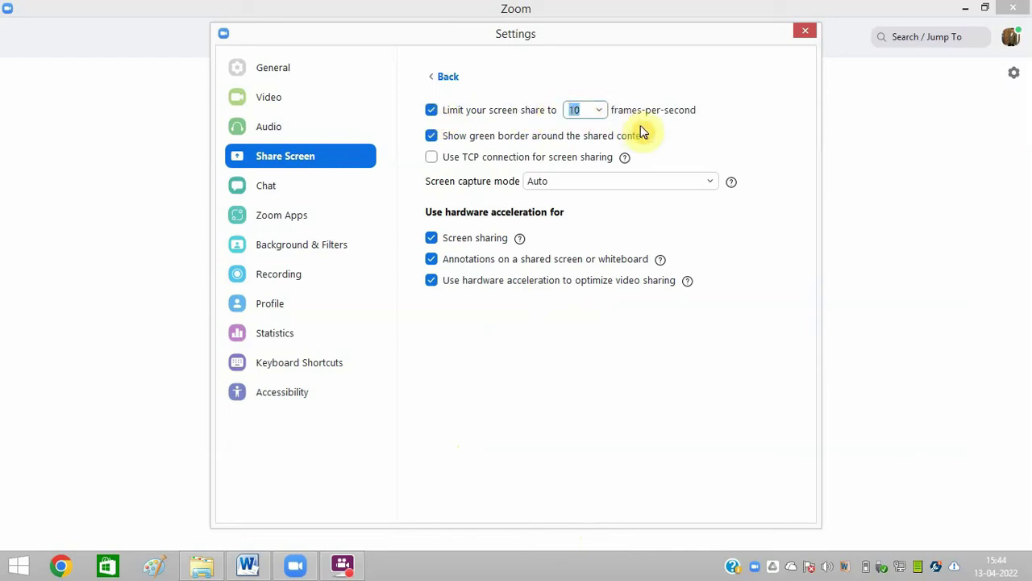
{"action": "left_click", "coordinate": [598, 116]}
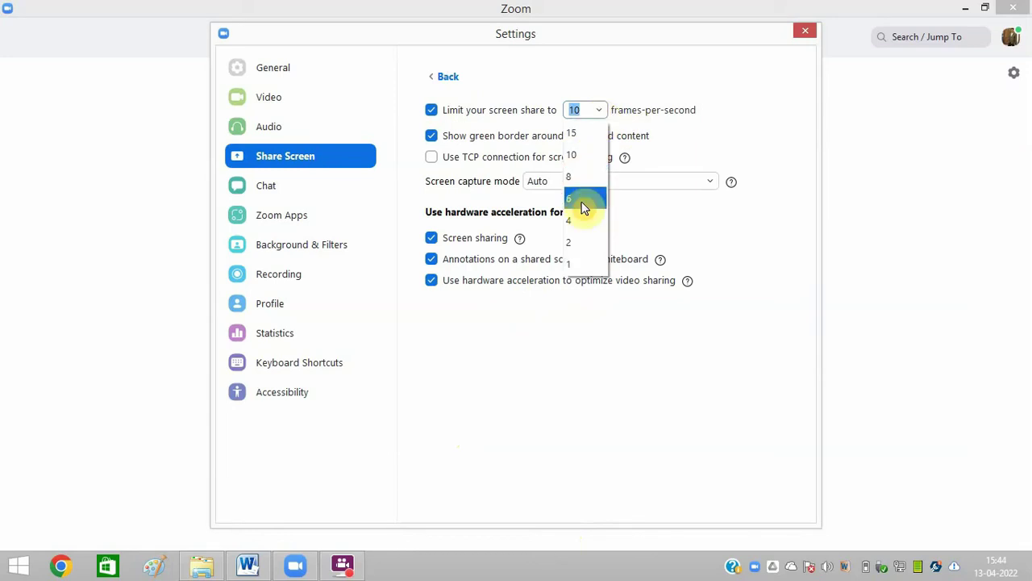
{"action": "left_click", "coordinate": [579, 222]}
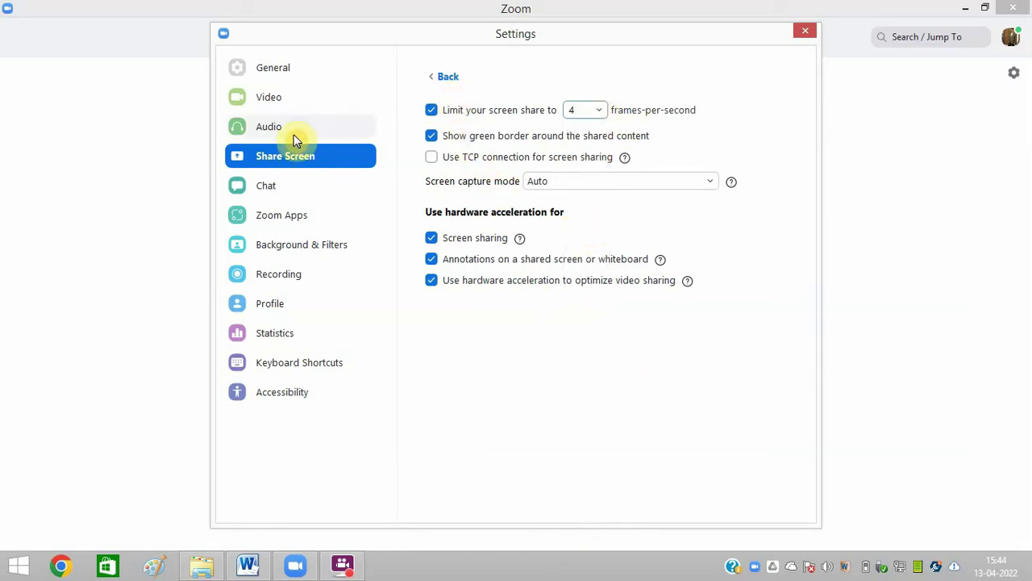
Set the virtual background to None, look over the general settings, and close the settings window
{"action": "left_click", "coordinate": [317, 255]}
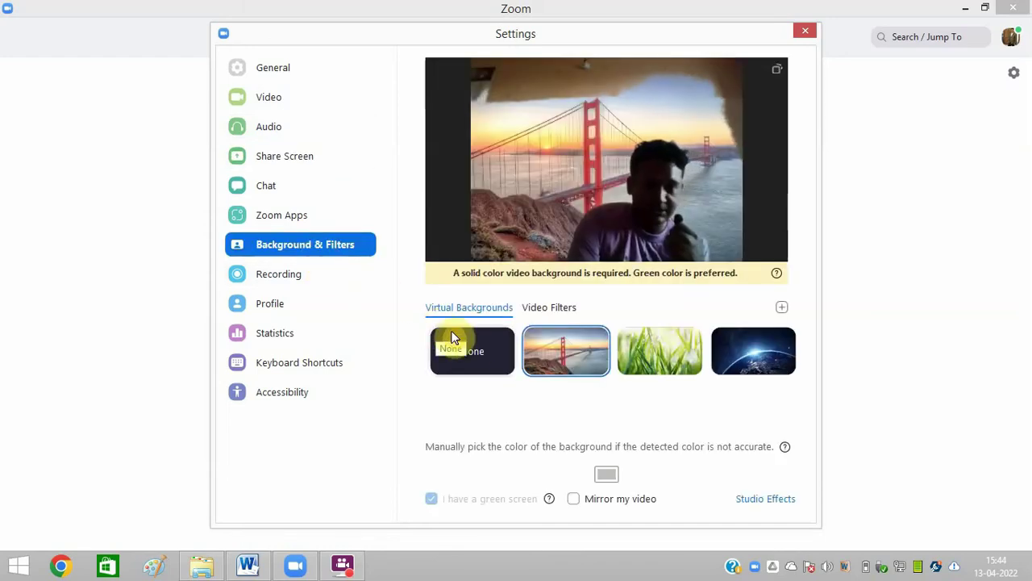
{"action": "left_click", "coordinate": [470, 348]}
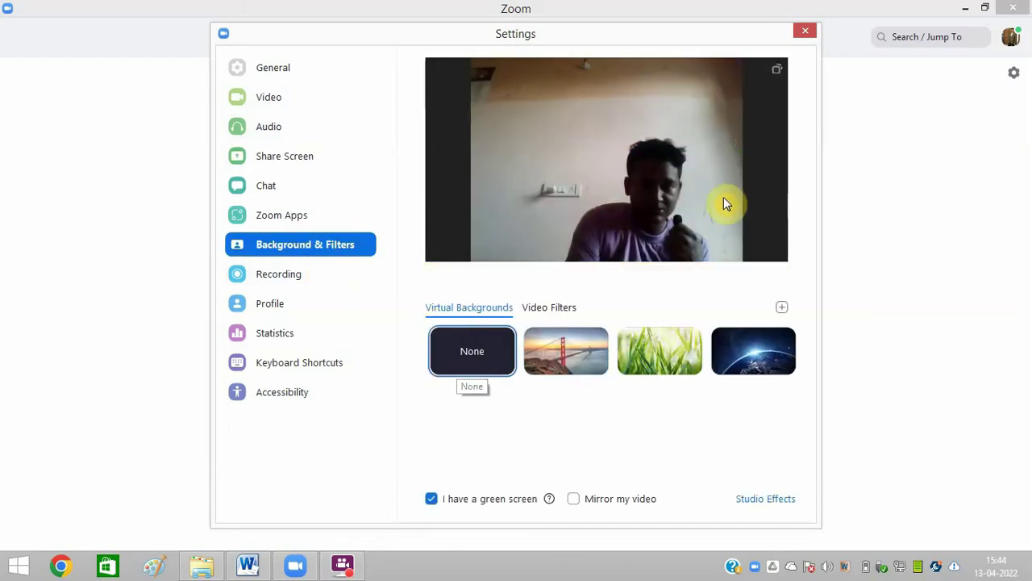
{"action": "left_click", "coordinate": [296, 71]}
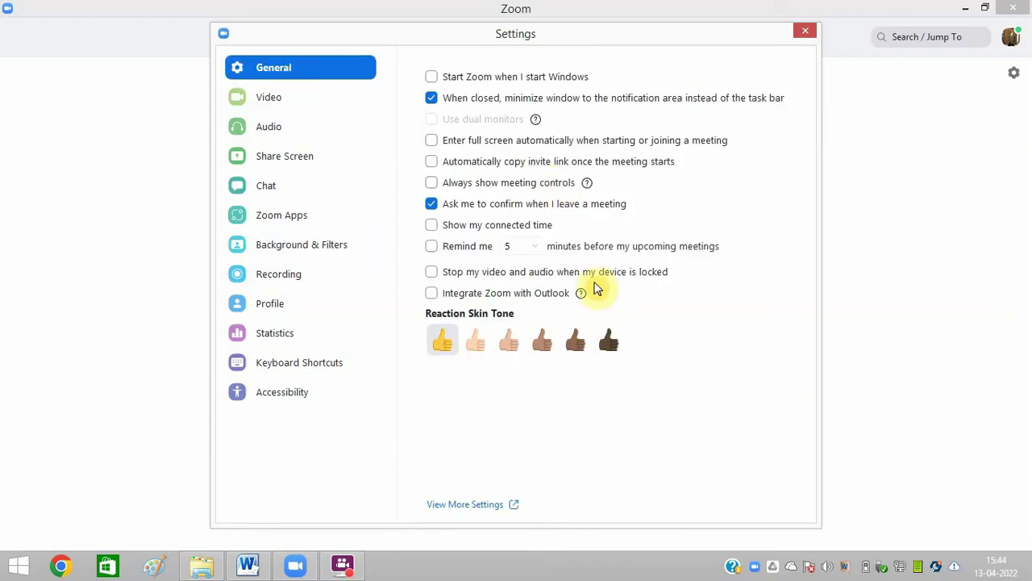
{"action": "left_click", "coordinate": [801, 34]}
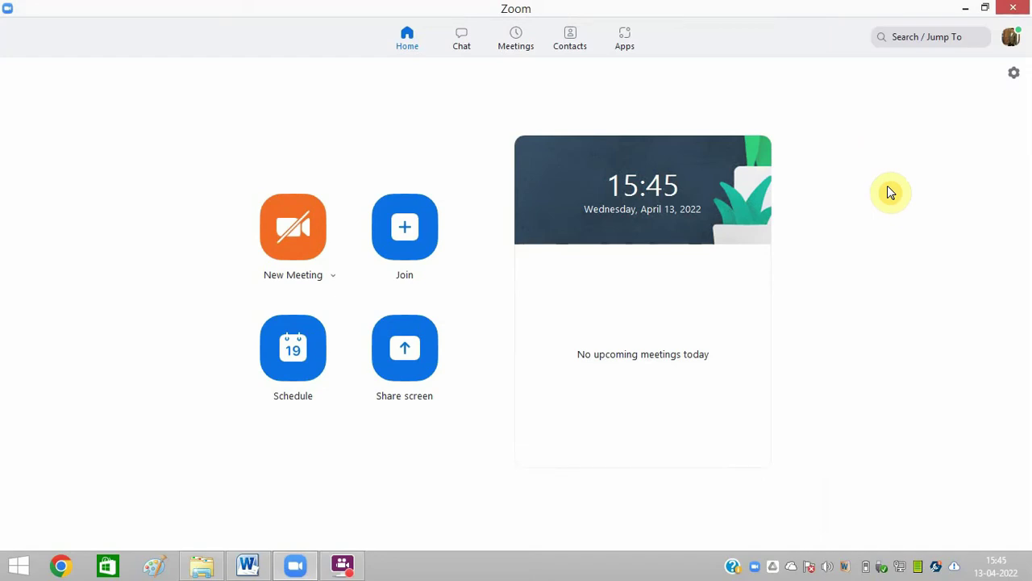
Examine the running apps and background processes in Task Manager for unnecessary ones, and close it
{"action": "right_click", "coordinate": [545, 572]}
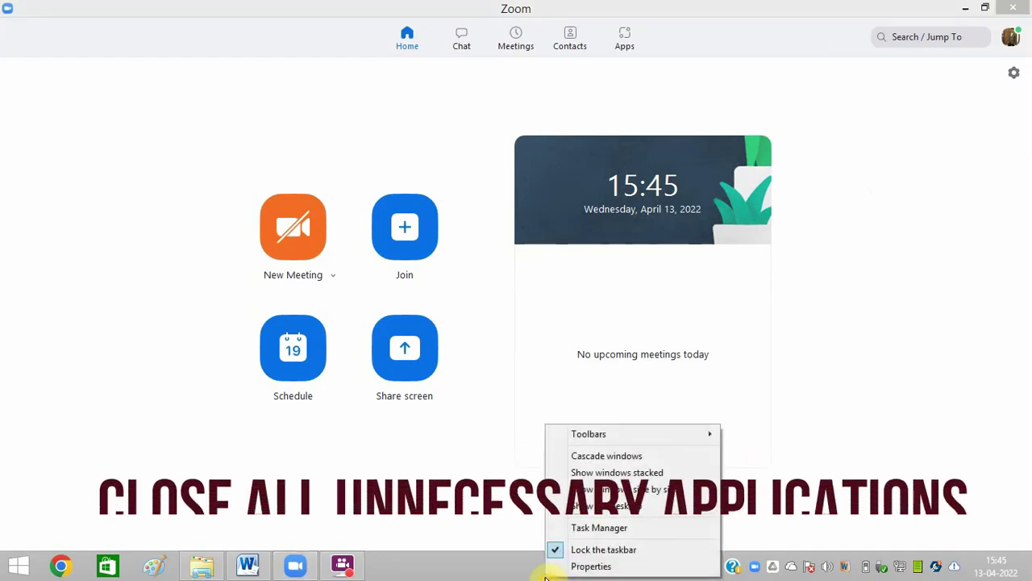
{"action": "left_click", "coordinate": [589, 529]}
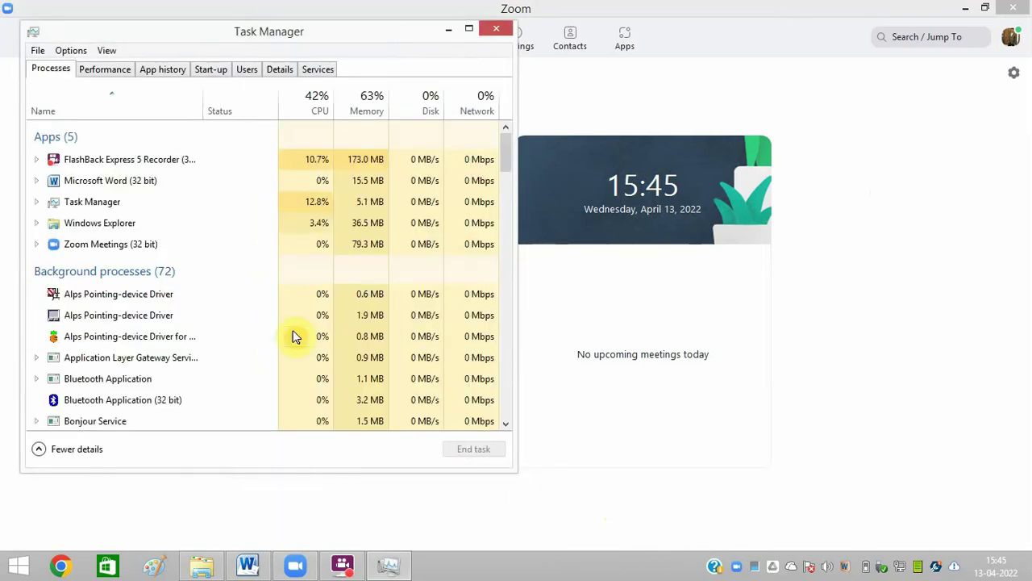
{"action": "left_click", "coordinate": [168, 225]}
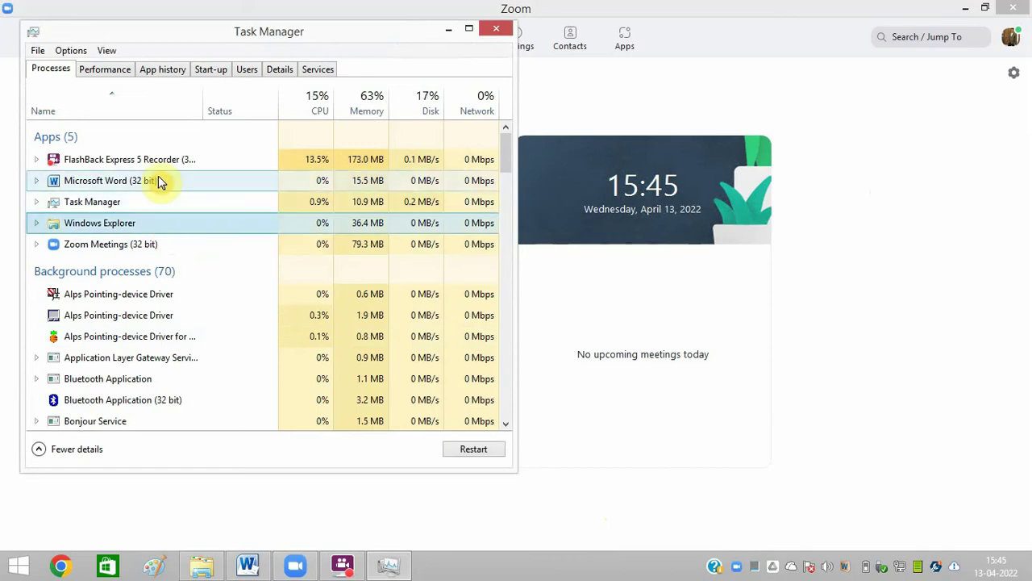
{"action": "left_click", "coordinate": [159, 181]}
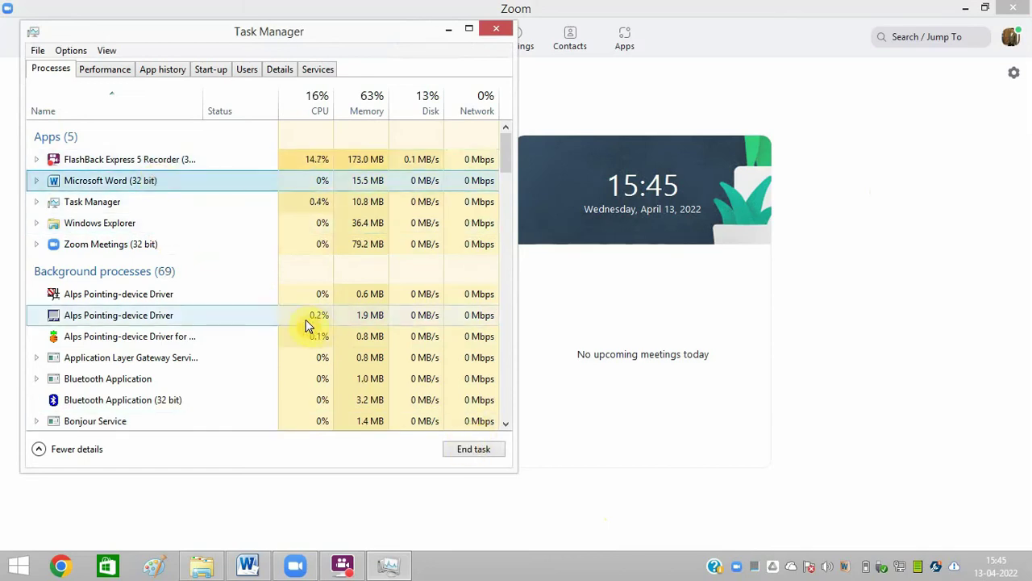
{"action": "left_click", "coordinate": [184, 297]}
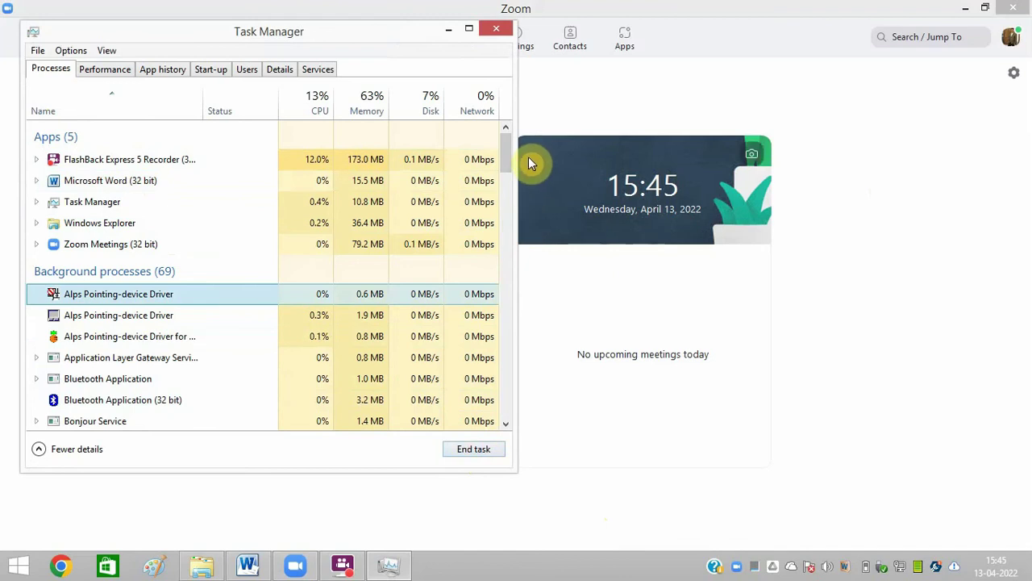
{"action": "left_click_drag", "start_coordinate": [510, 153], "coordinate": [500, 382]}
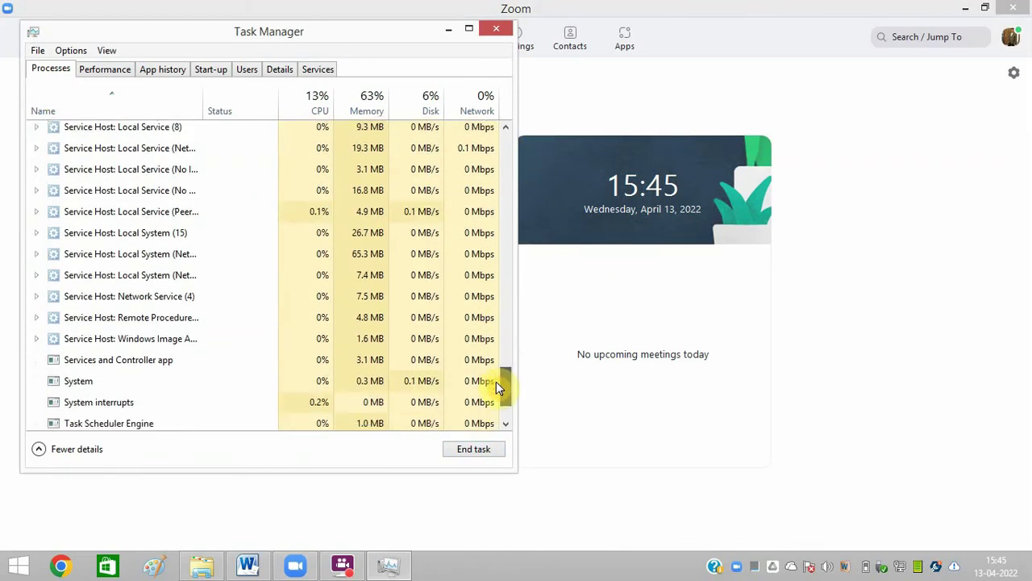
{"action": "left_click", "coordinate": [494, 29]}
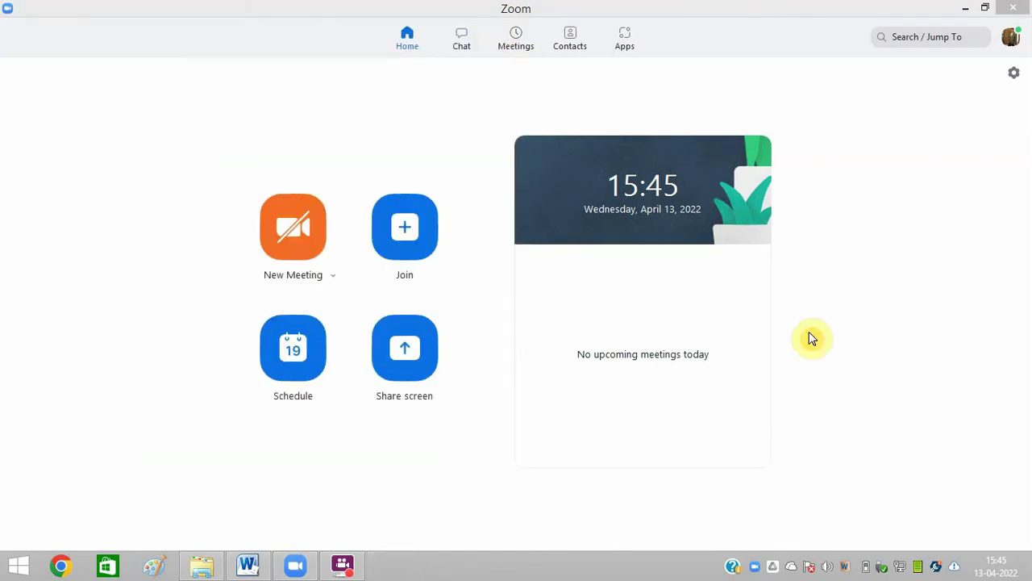